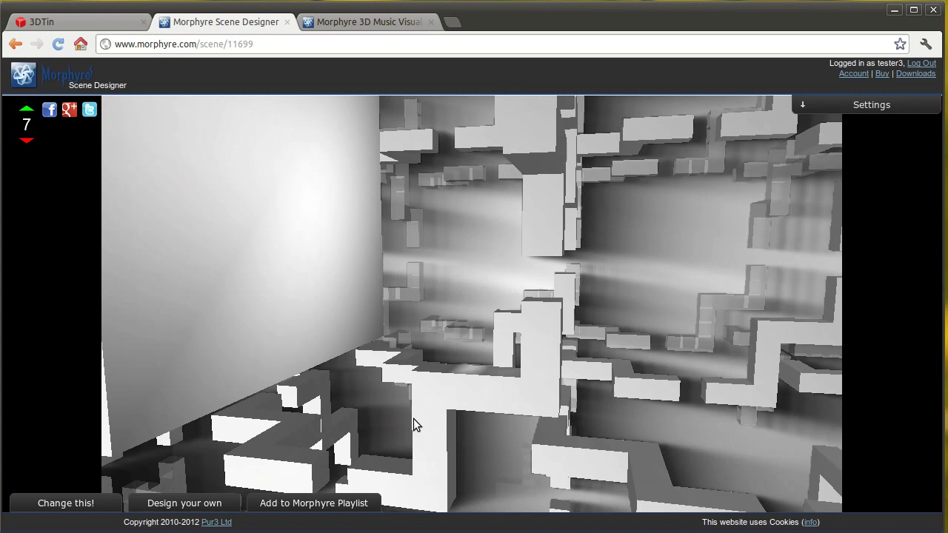
Step: Switch to the 3DTin modeller and orbit the grid to a tilted, near edge-on view
left_click(114, 20)
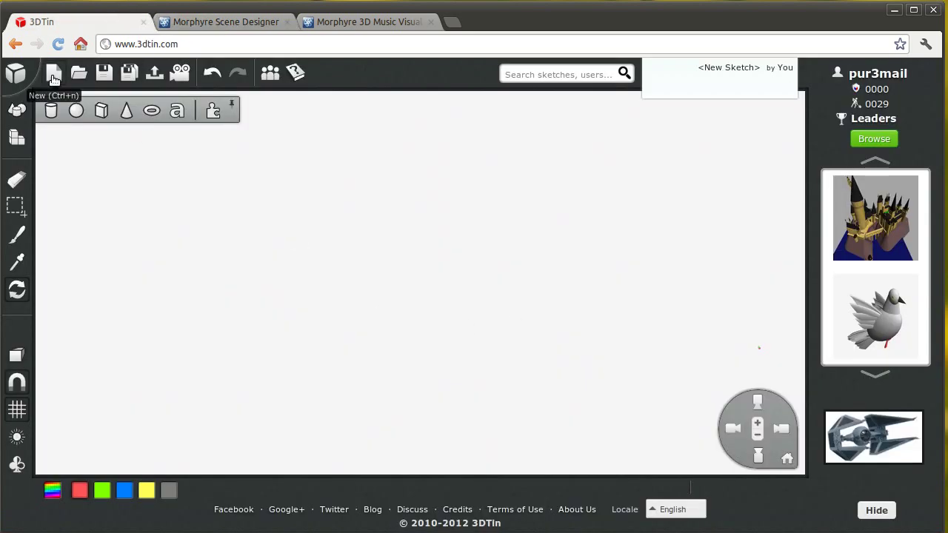
left_click_drag(347, 291, 516, 338)
left_click_drag(449, 264, 471, 376)
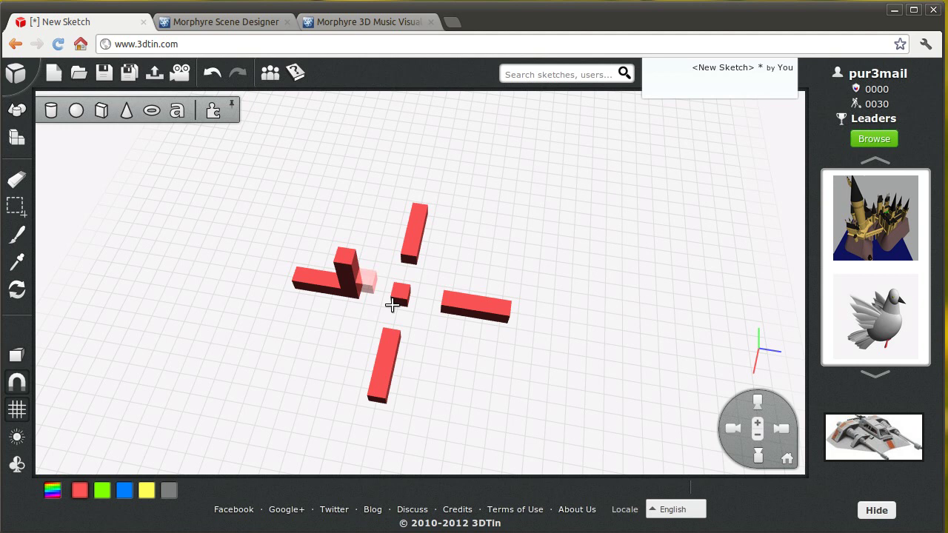
Step: Orbit around the red block model, from overhead down to a low front-on angle
left_click_drag(388, 312, 343, 304)
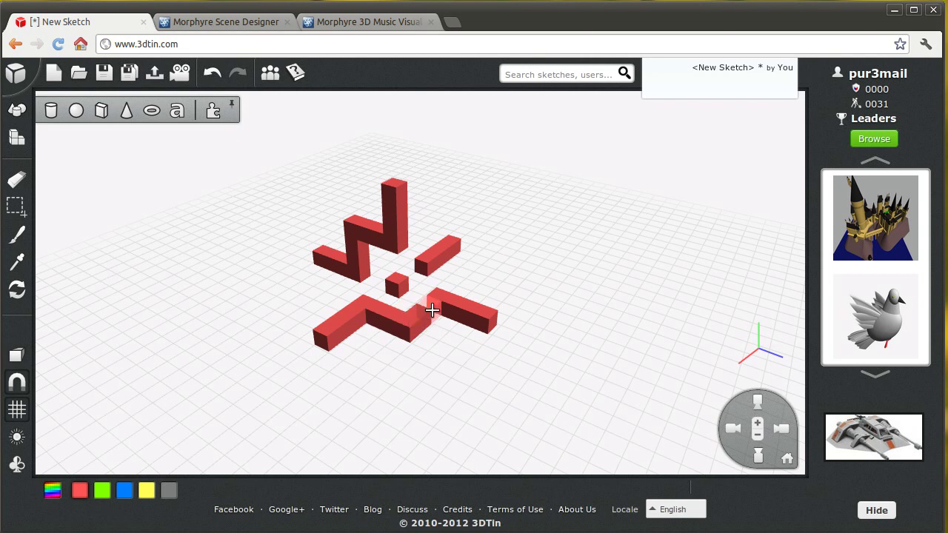
right_click_drag(432, 311, 405, 304)
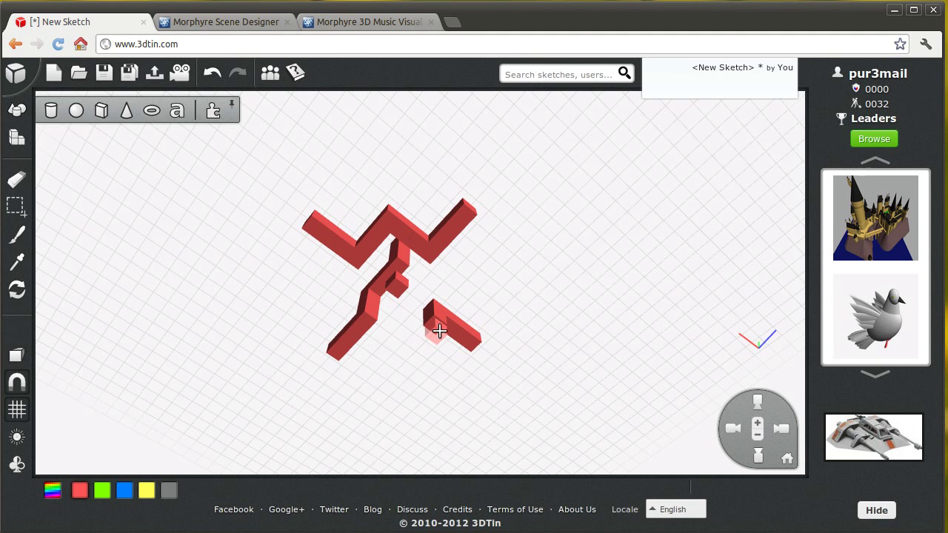
right_click_drag(437, 336, 488, 393)
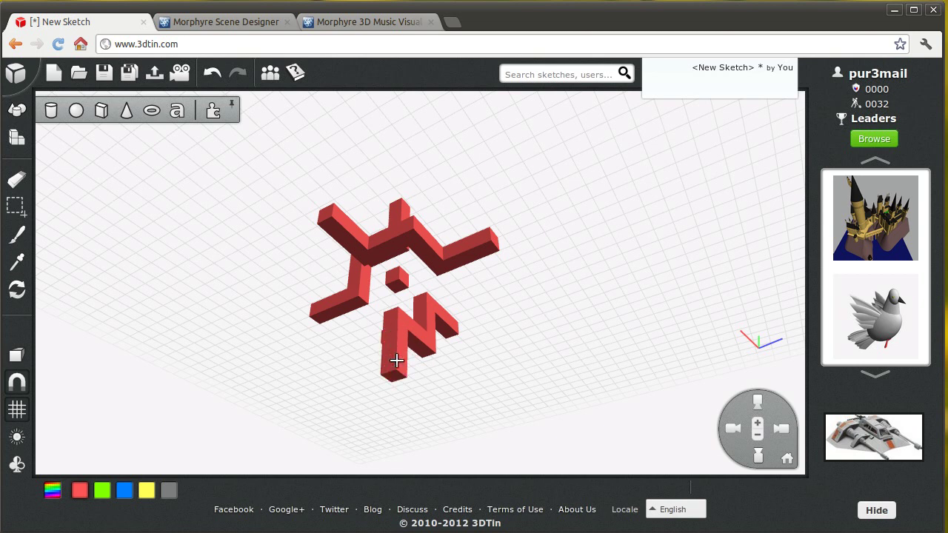
right_click_drag(397, 361, 597, 417)
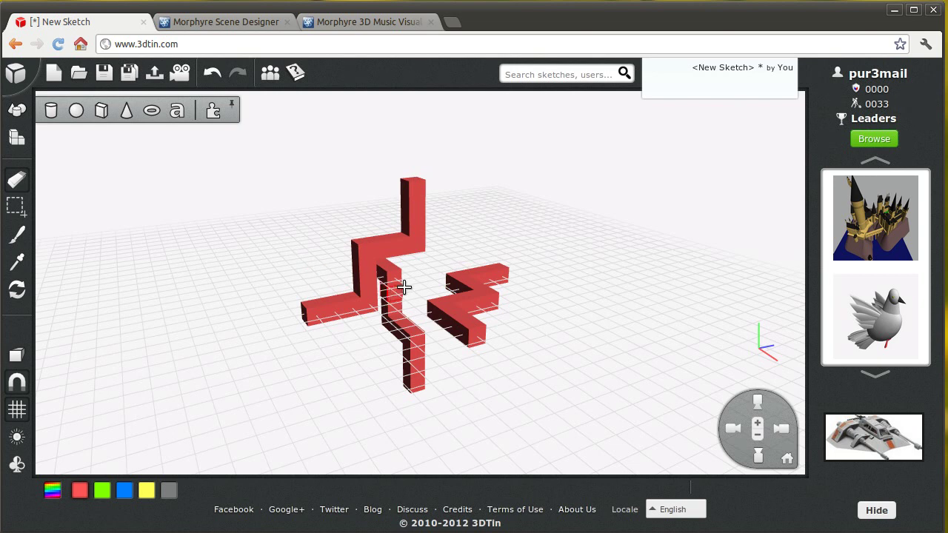
Step: Save the 3DTin sketch under the name mylinks
left_click(105, 73)
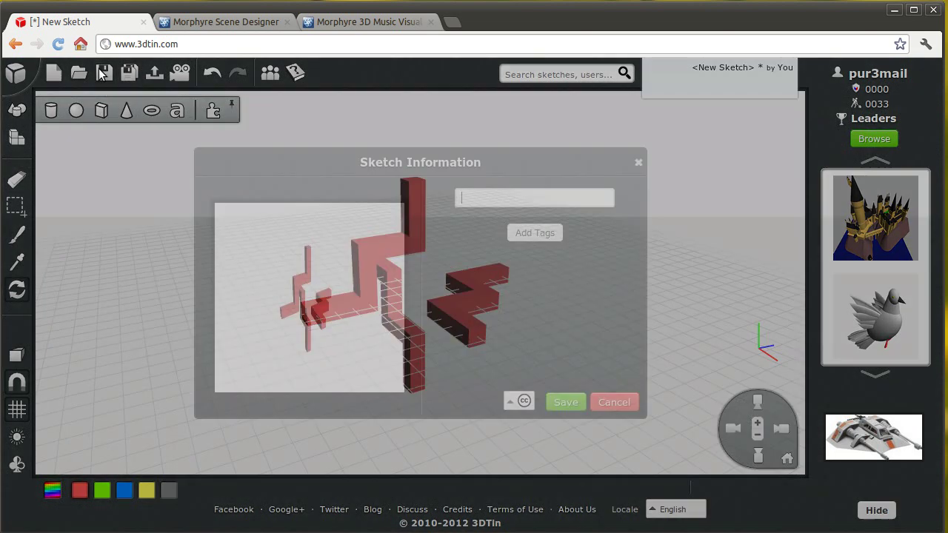
type("mylinks")
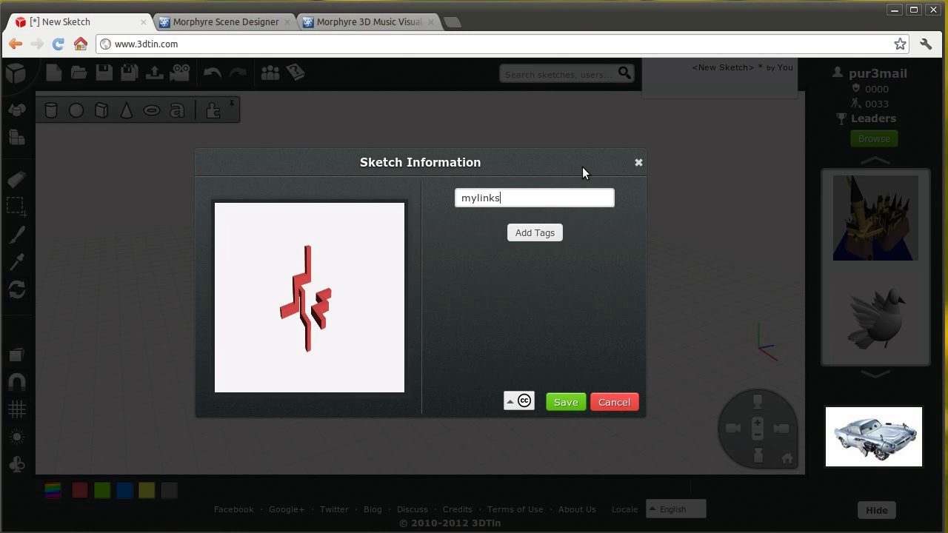
left_click(566, 404)
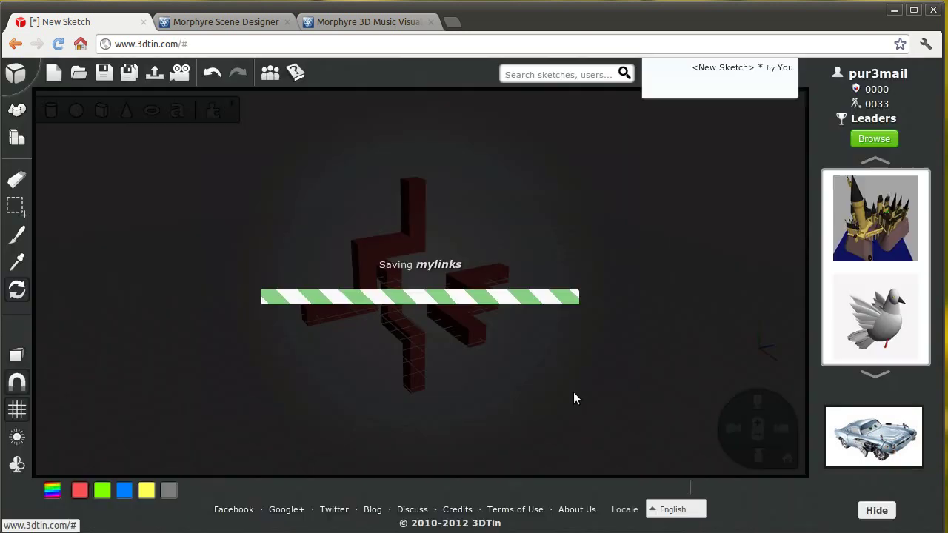
Step: Export the model as mylinks.stl into the models folder
left_click(155, 73)
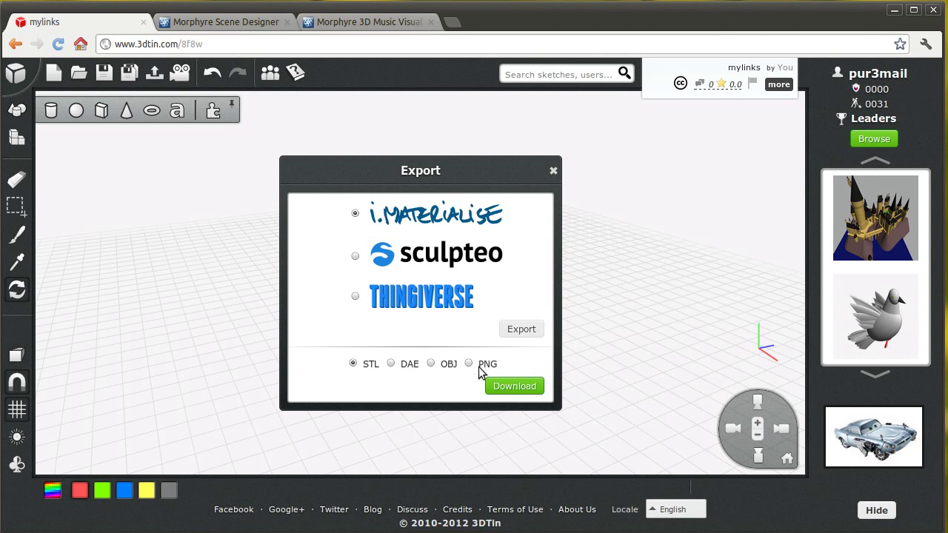
left_click(518, 391)
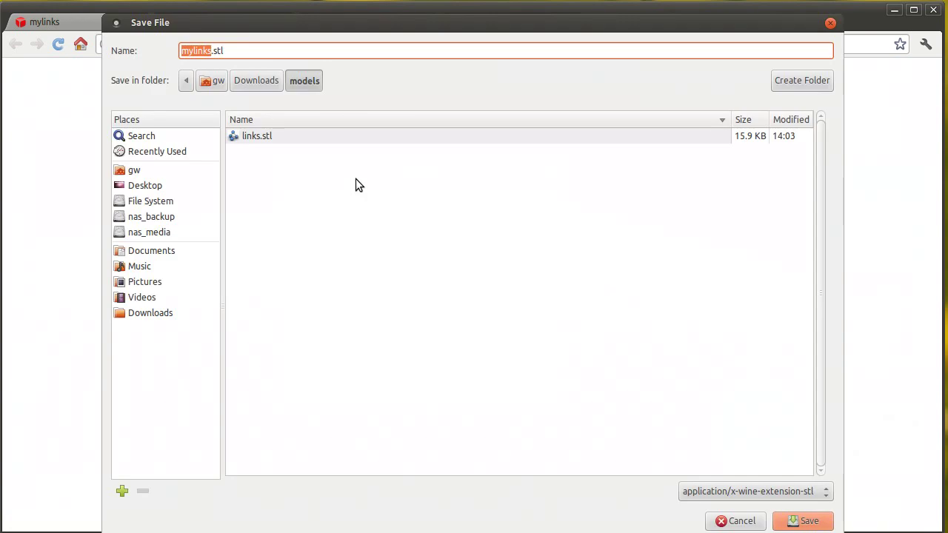
left_click(810, 523)
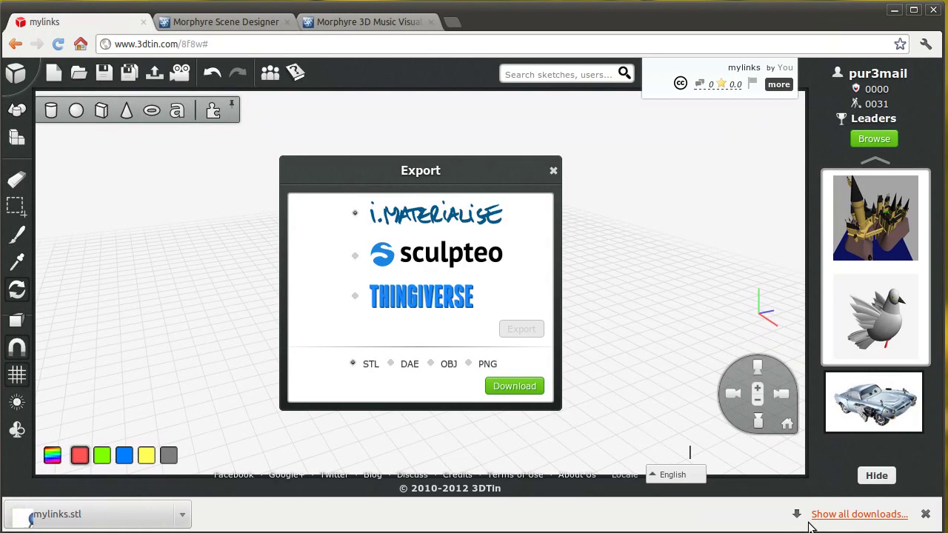
Step: Dismiss the download notice and scroll the morphyre.com home page down to its feature panels
left_click(925, 516)
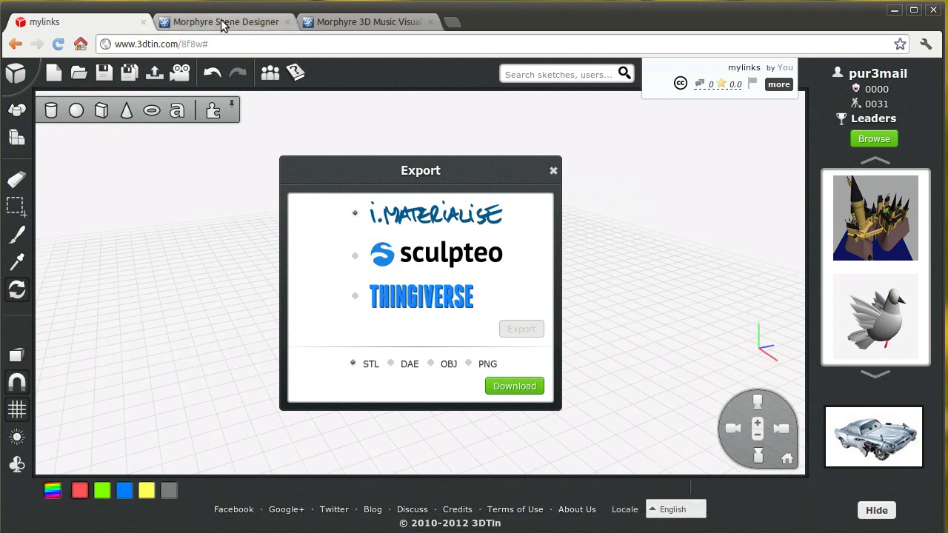
left_click(361, 22)
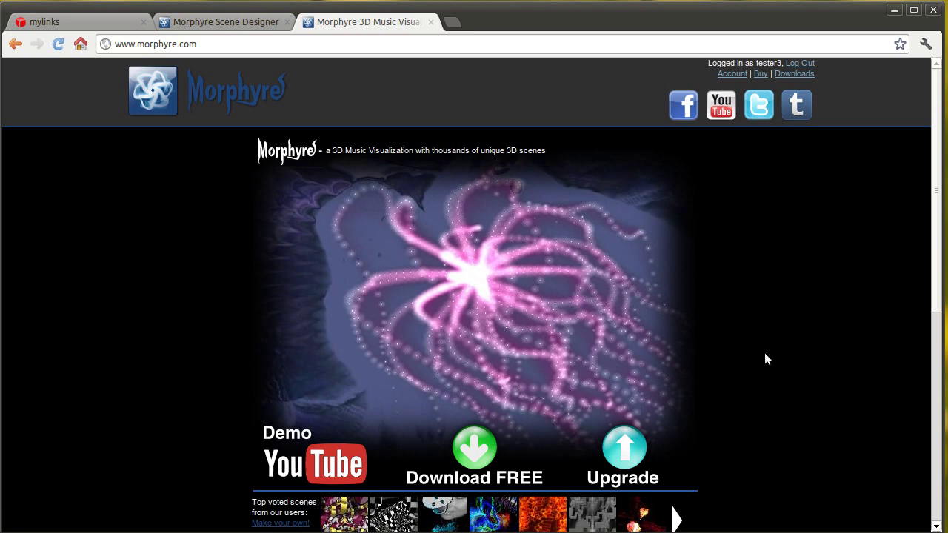
scroll(769, 332, "down", 3)
scroll(768, 333, "up", 3)
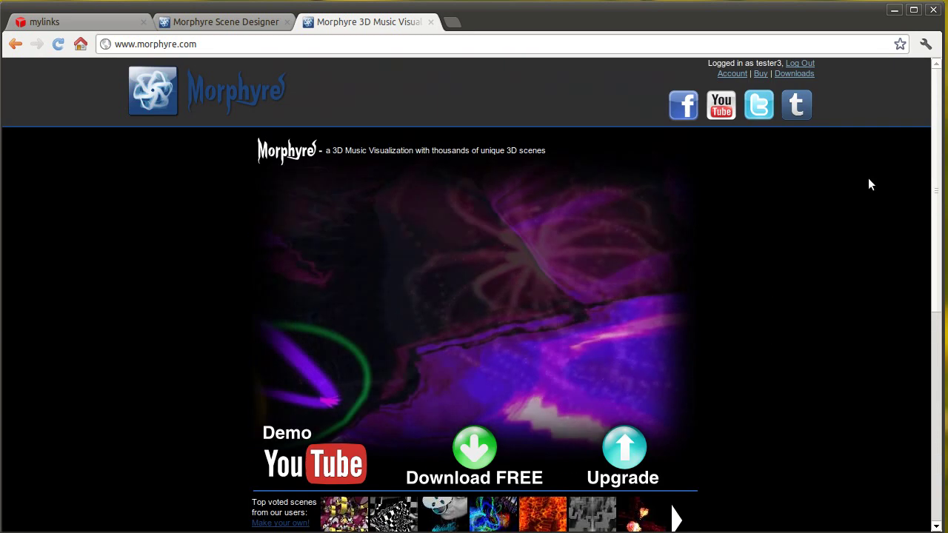
scroll(765, 320, "down", 1)
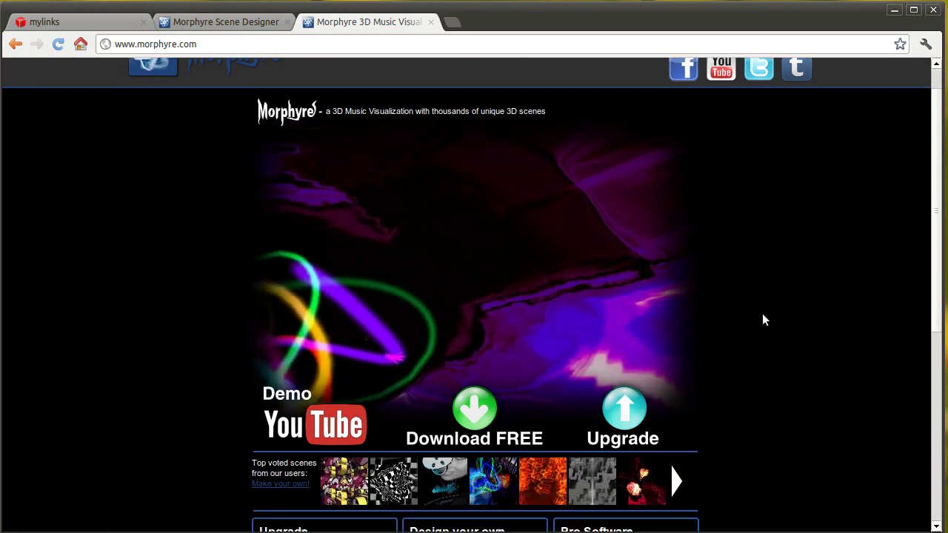
scroll(764, 320, "down", 3)
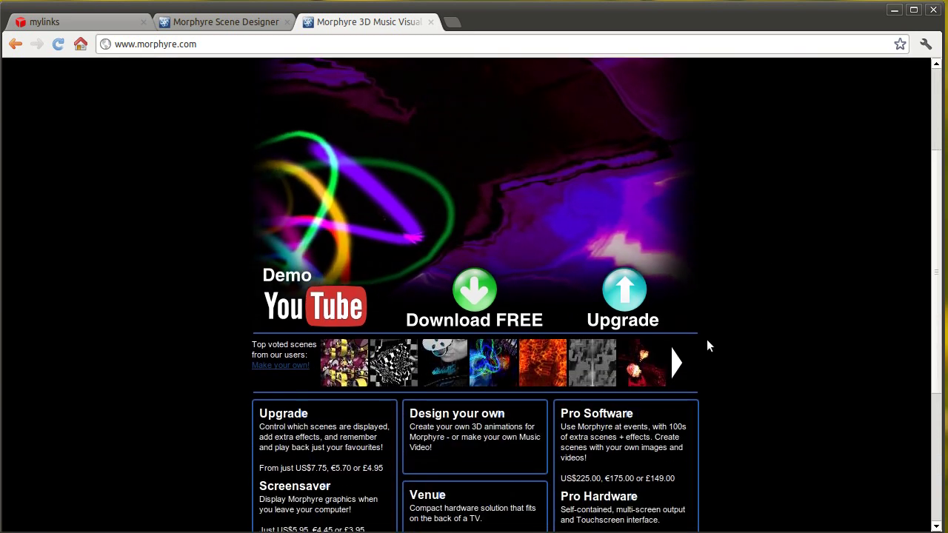
Step: Start designing a custom scene and choose the built-in cube-field scene type
left_click(442, 434)
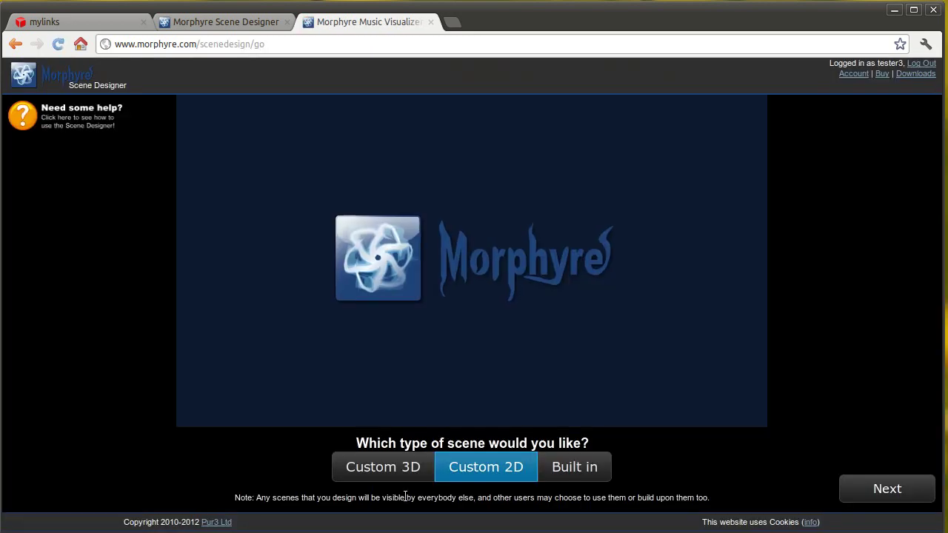
left_click(393, 466)
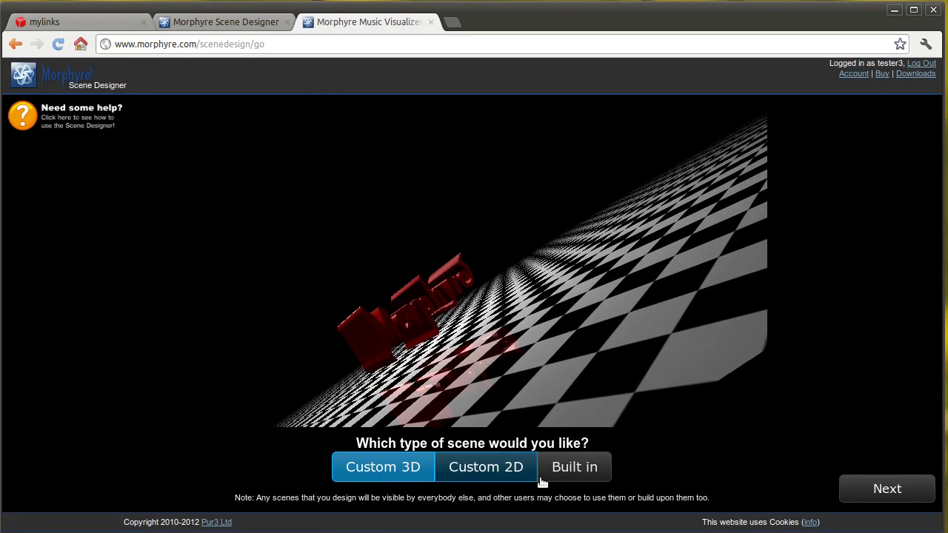
left_click(576, 468)
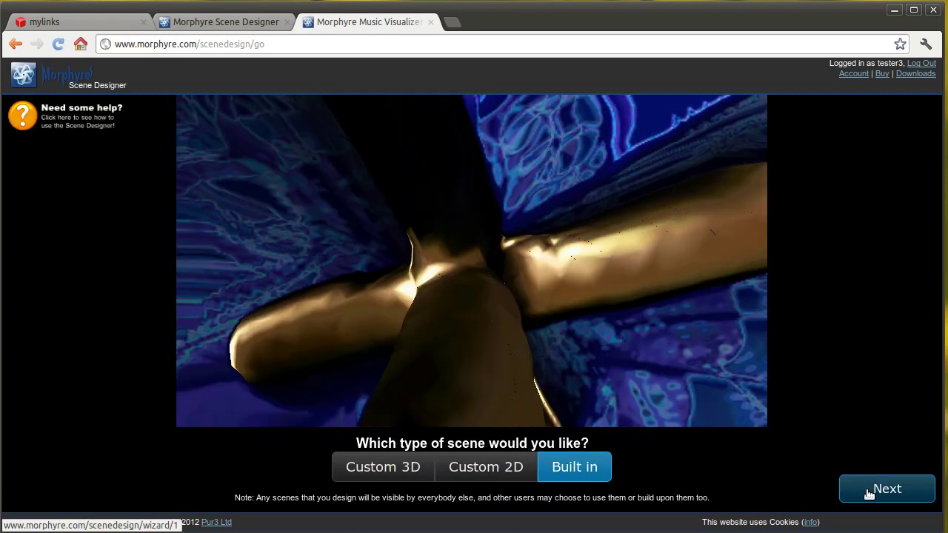
left_click(868, 491)
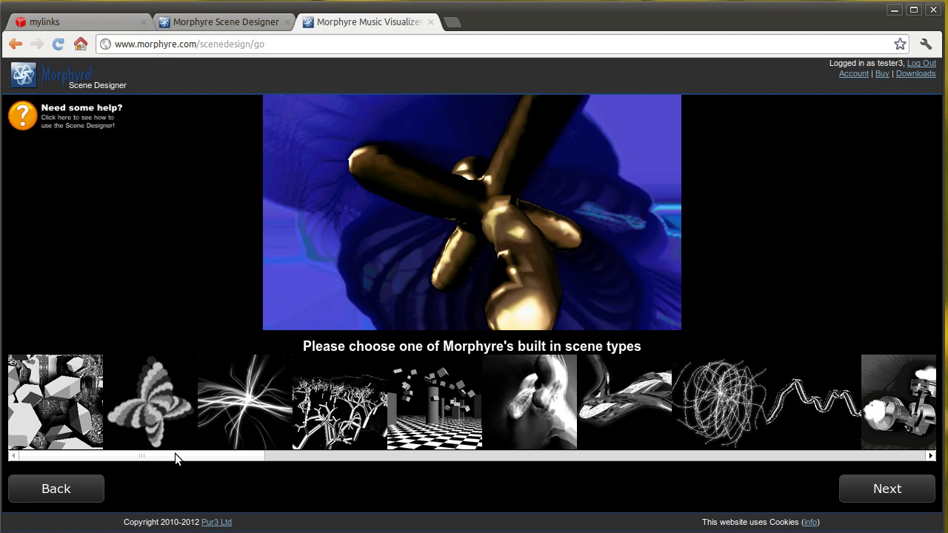
left_click_drag(175, 453, 425, 470)
left_click(507, 400)
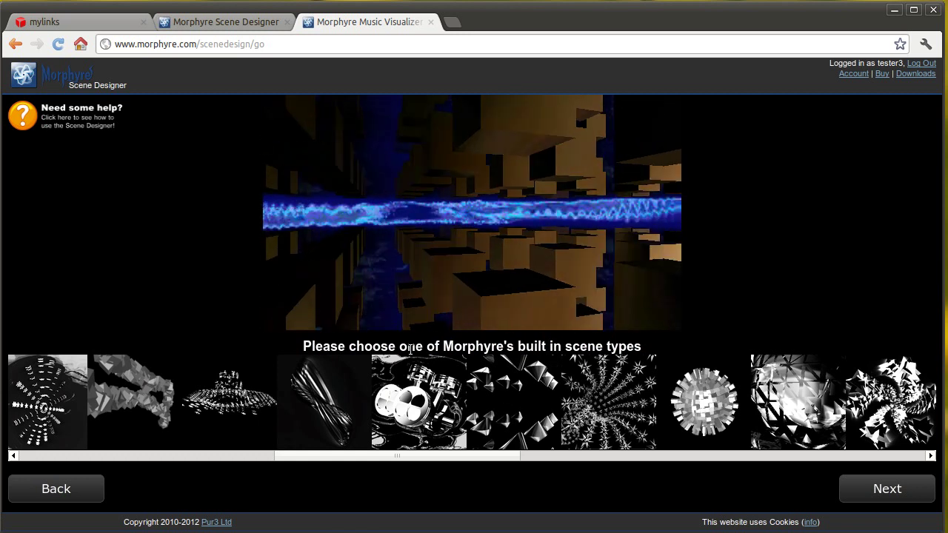
left_click(885, 494)
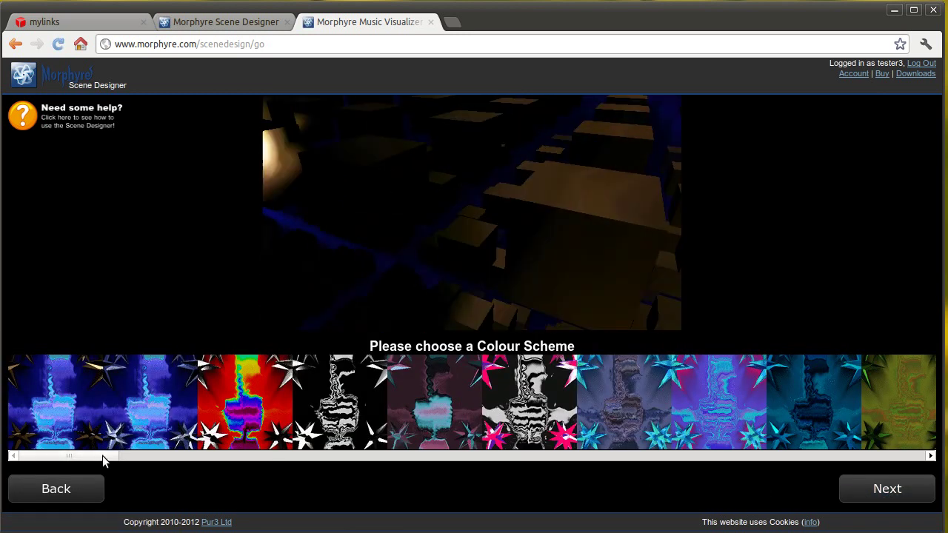
Step: Apply the vivid multicoloured colour scheme to the cube-field preview
left_click_drag(102, 456, 883, 469)
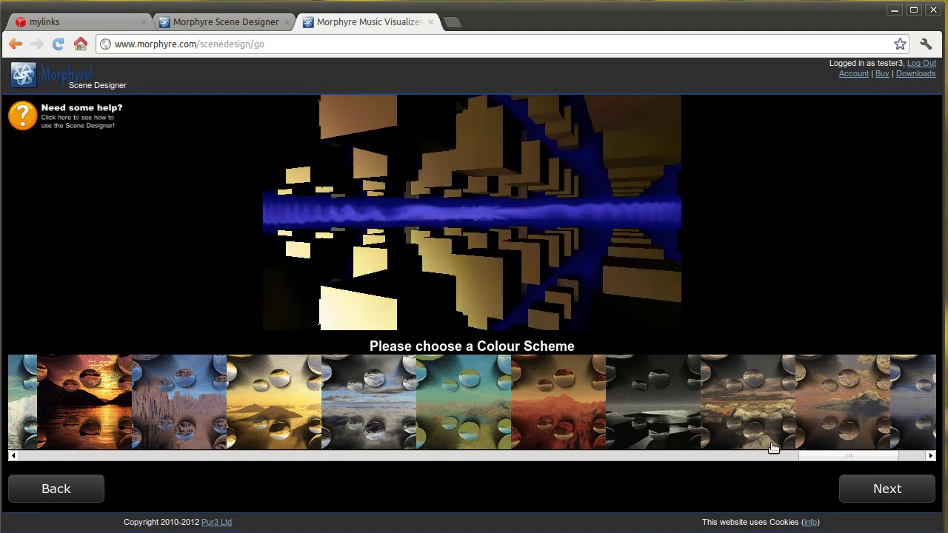
left_click_drag(824, 453, 749, 464)
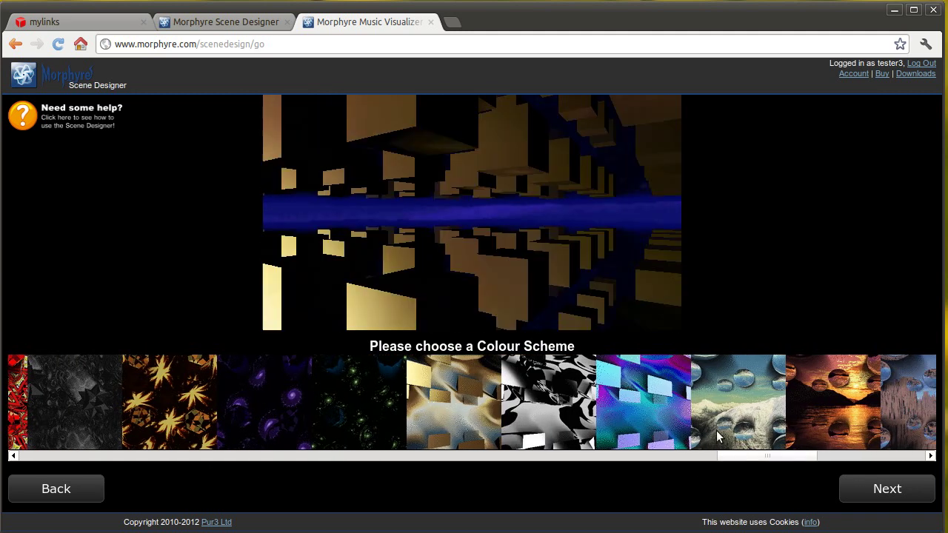
left_click(717, 437)
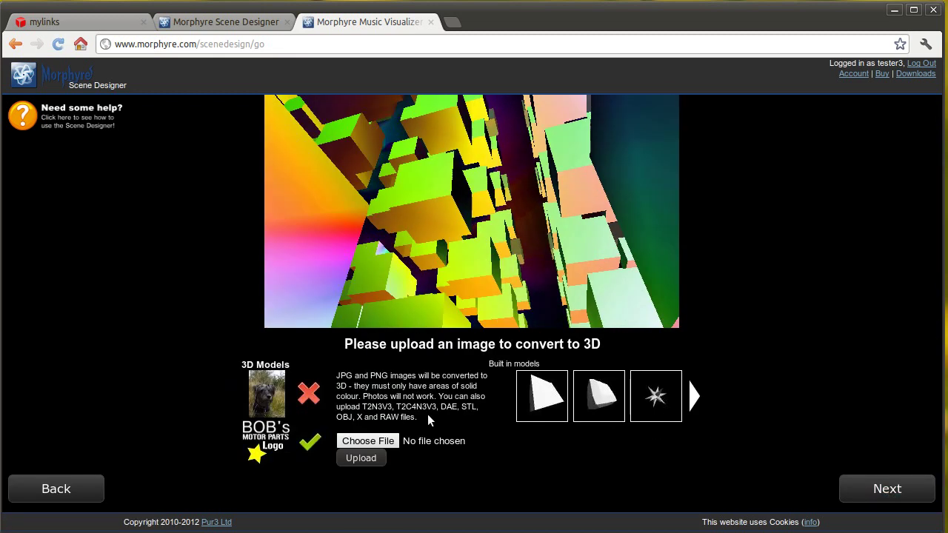
Step: Upload mylinks.stl as the scene's model and finish the scene with no overlay
left_click(367, 441)
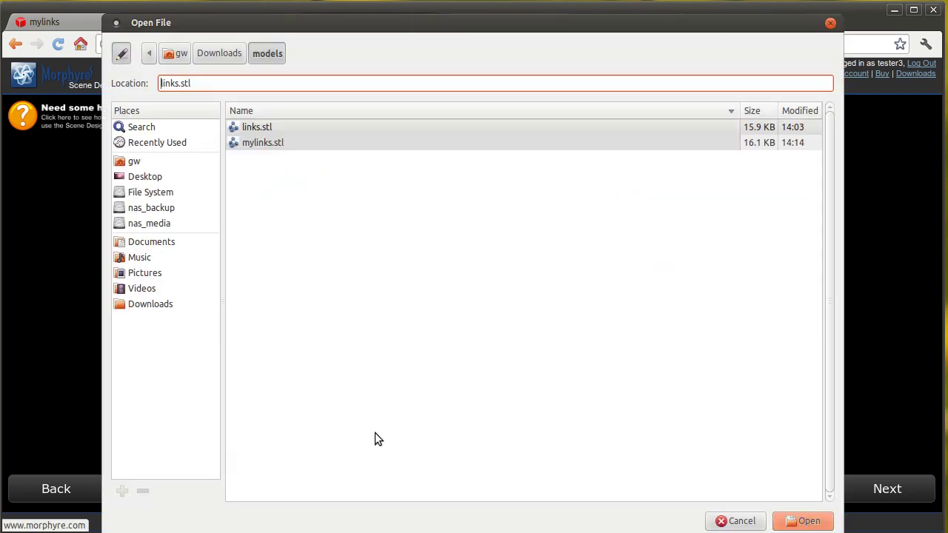
left_click(273, 144)
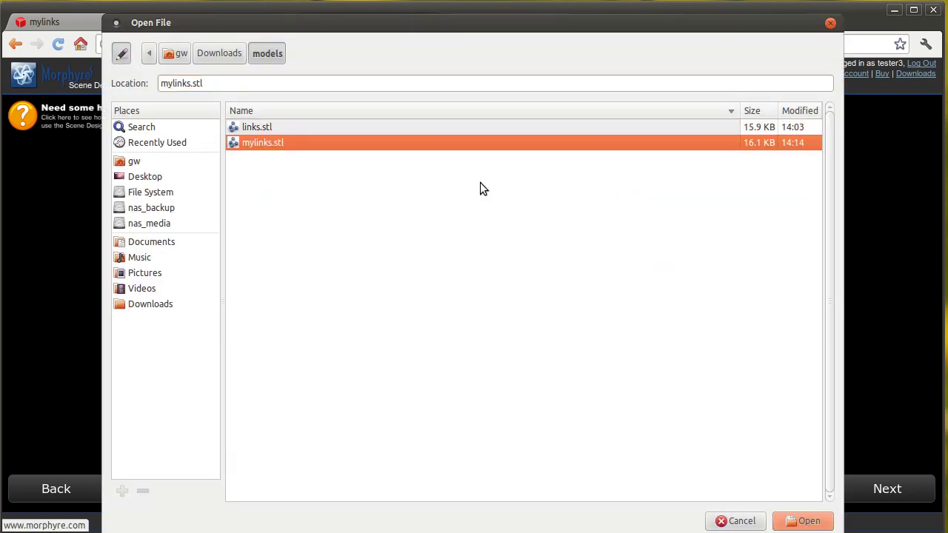
left_click(803, 522)
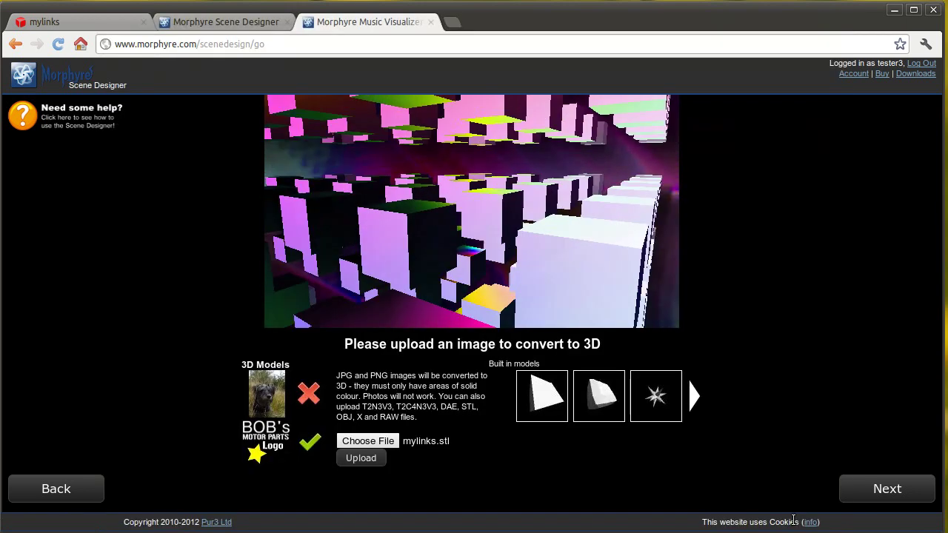
left_click(354, 459)
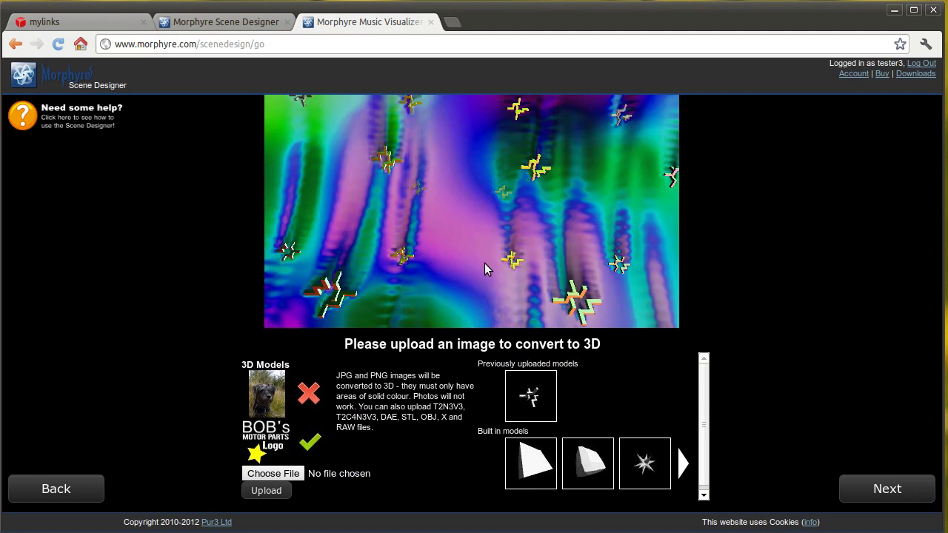
left_click(907, 493)
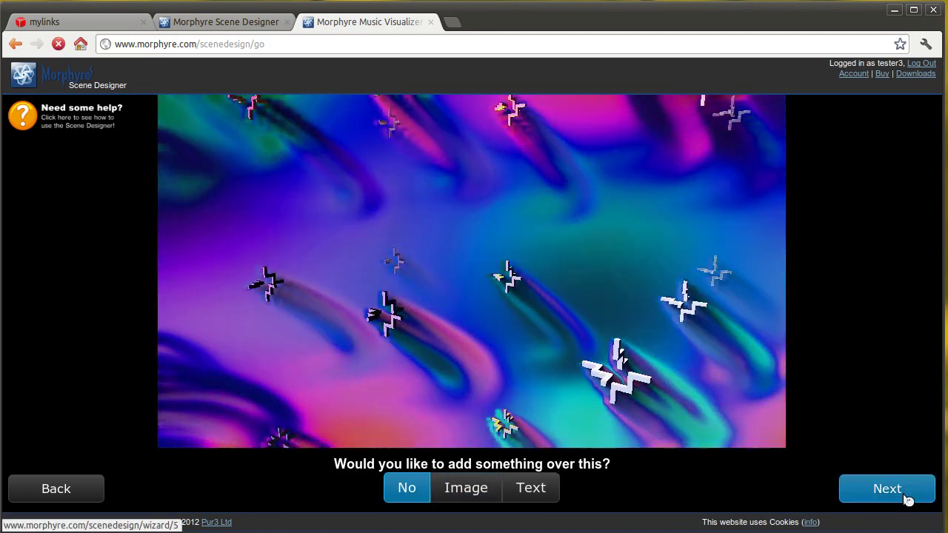
left_click(904, 496)
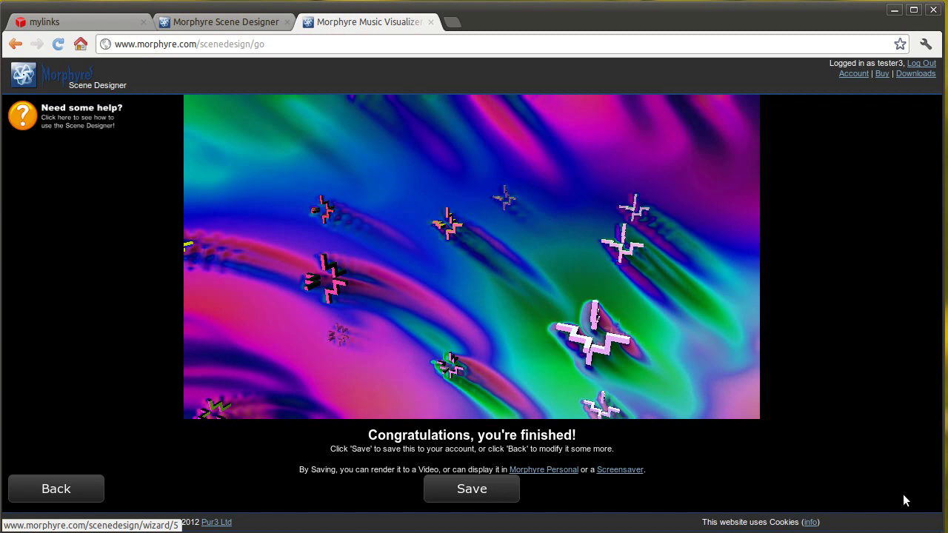
Step: Save the scene, then raise Model Size to 4.56 under Edit Scene to enlarge the blocks
left_click(498, 495)
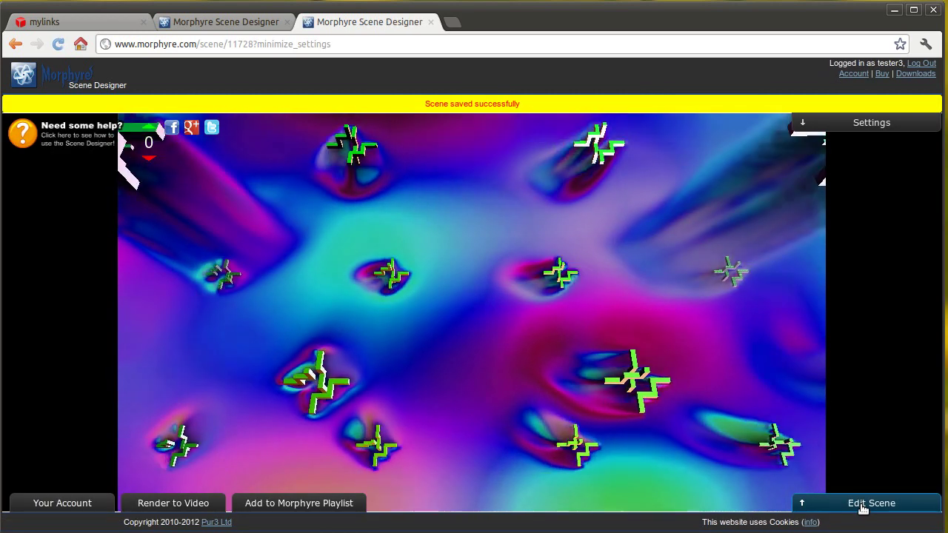
left_click(863, 507)
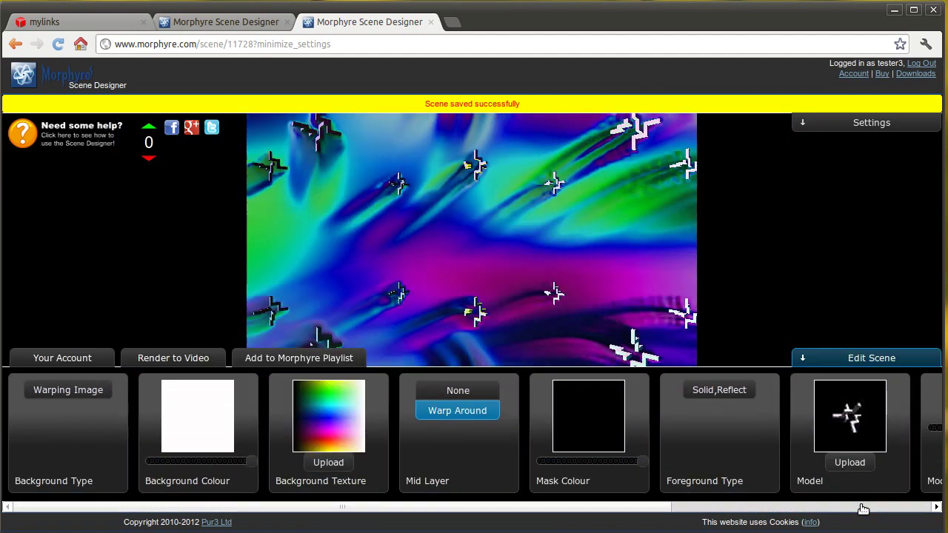
left_click_drag(614, 512, 802, 511)
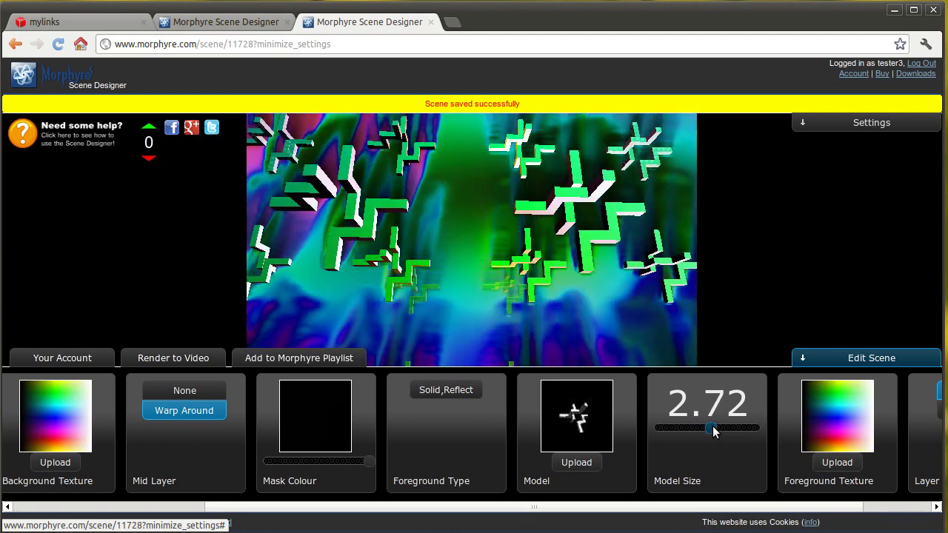
left_click_drag(713, 428, 815, 429)
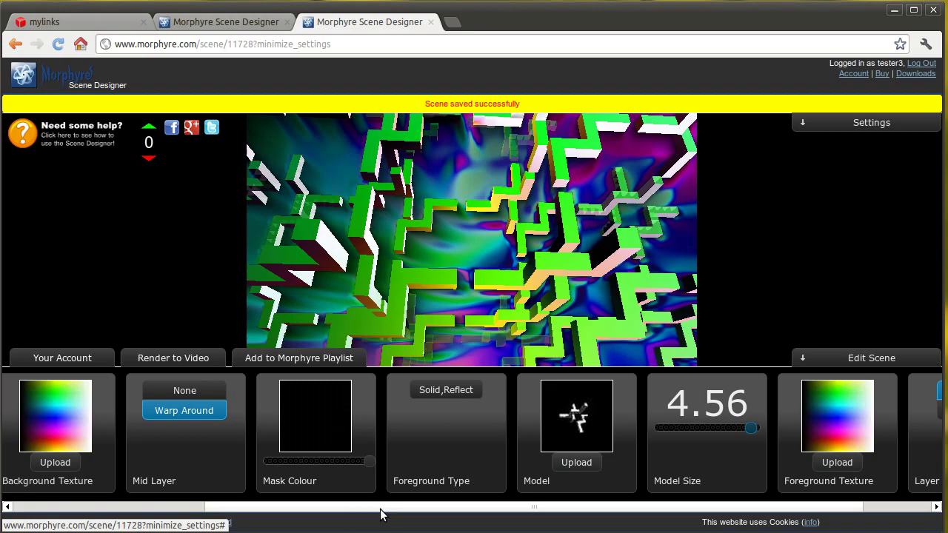
left_click_drag(388, 508, 70, 514)
Step: Use the red glowing sphere image as the background texture and bring up the background types
left_click(80, 386)
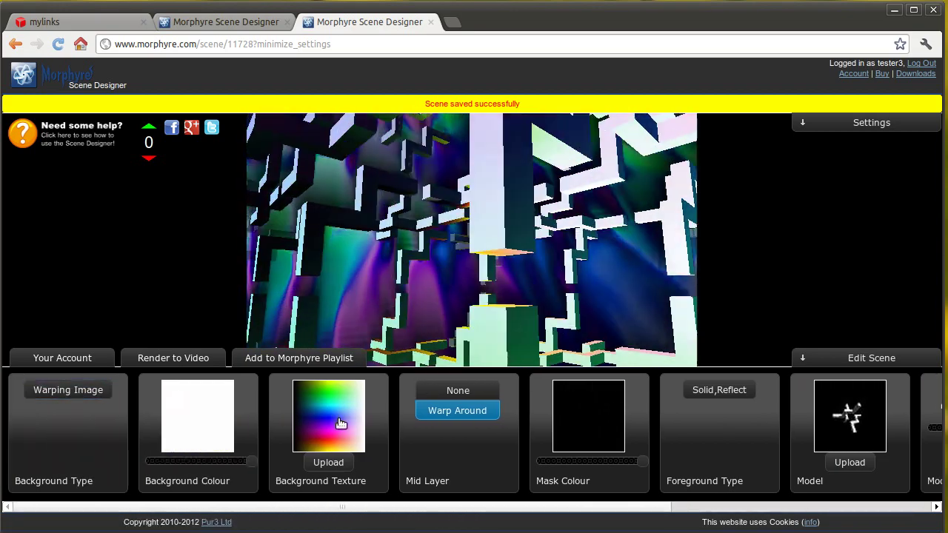
left_click(338, 418)
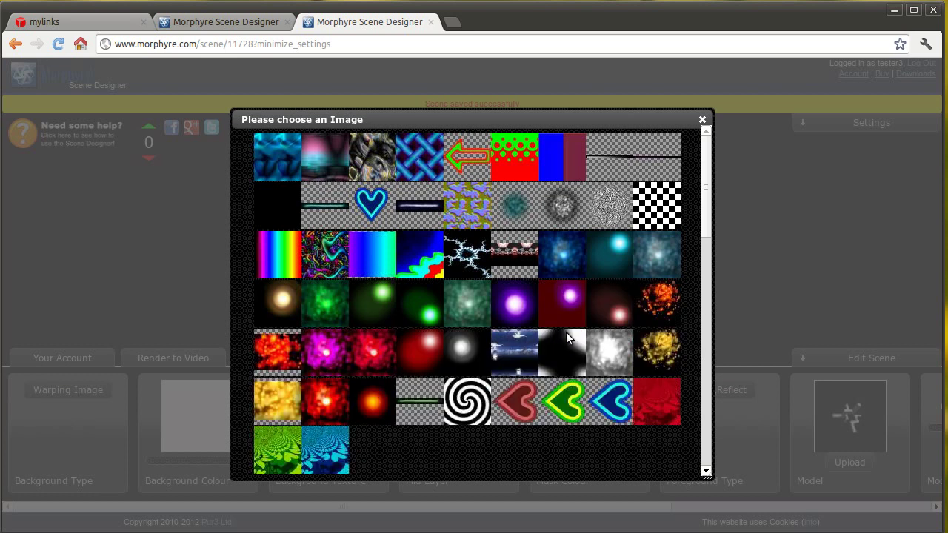
left_click(418, 348)
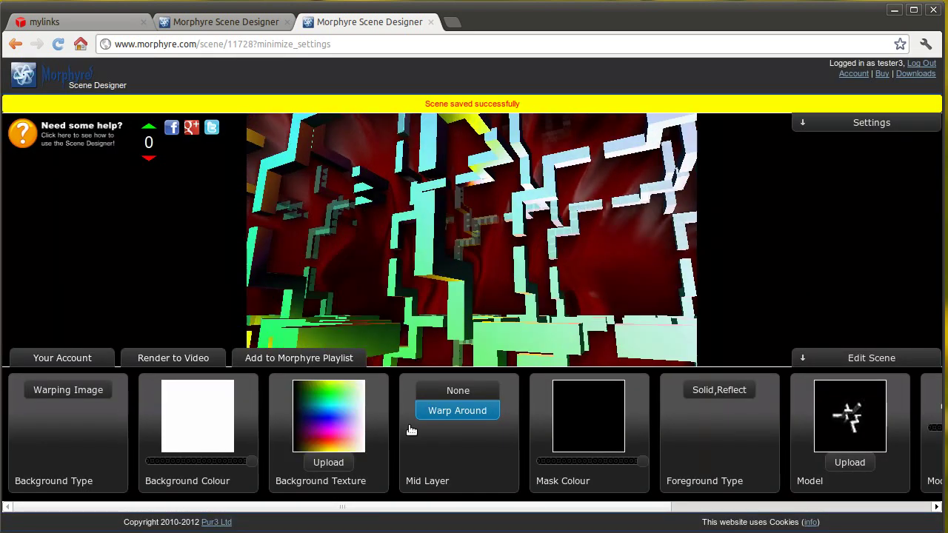
left_click(75, 393)
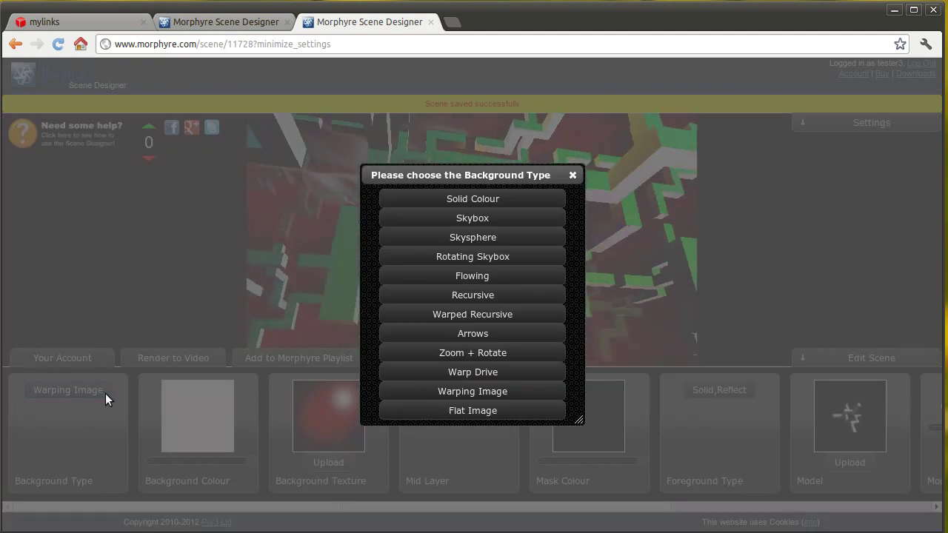
Step: Switch the background to Recursive, set Recurse Tiles Y and X to 1, and Mid Layer to None
left_click(472, 295)
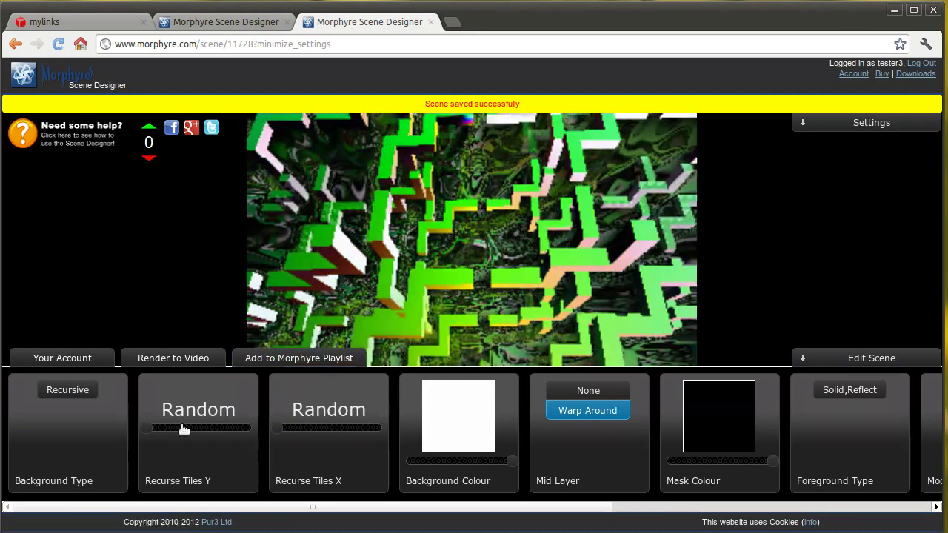
left_click(152, 433)
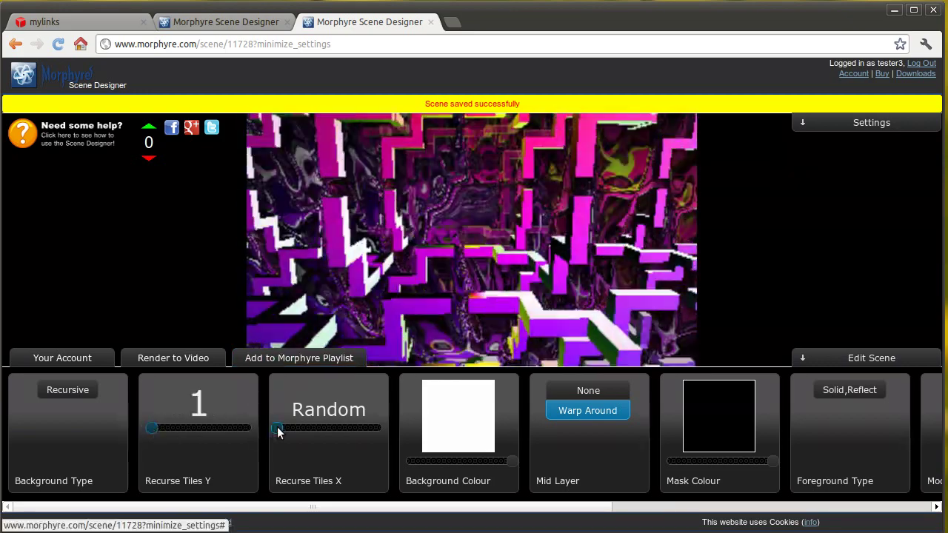
left_click(277, 430)
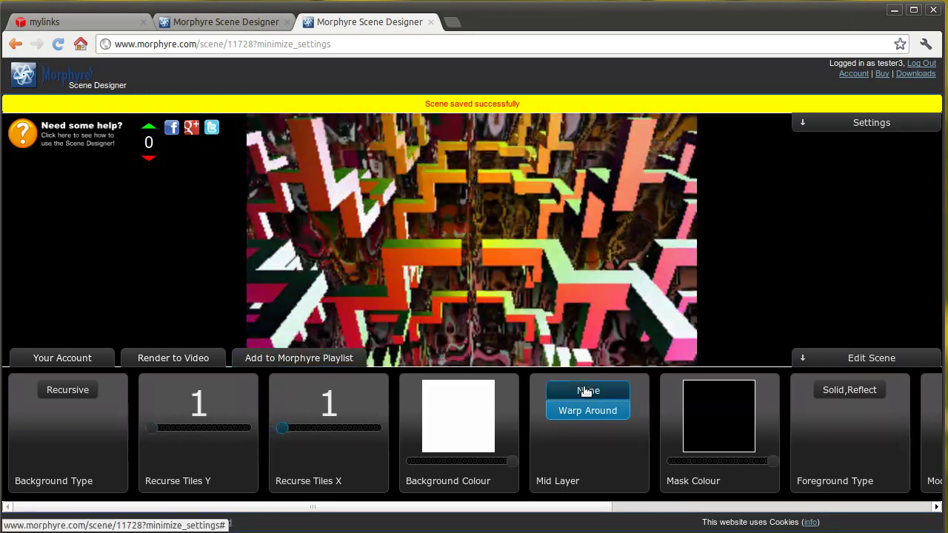
left_click(626, 392)
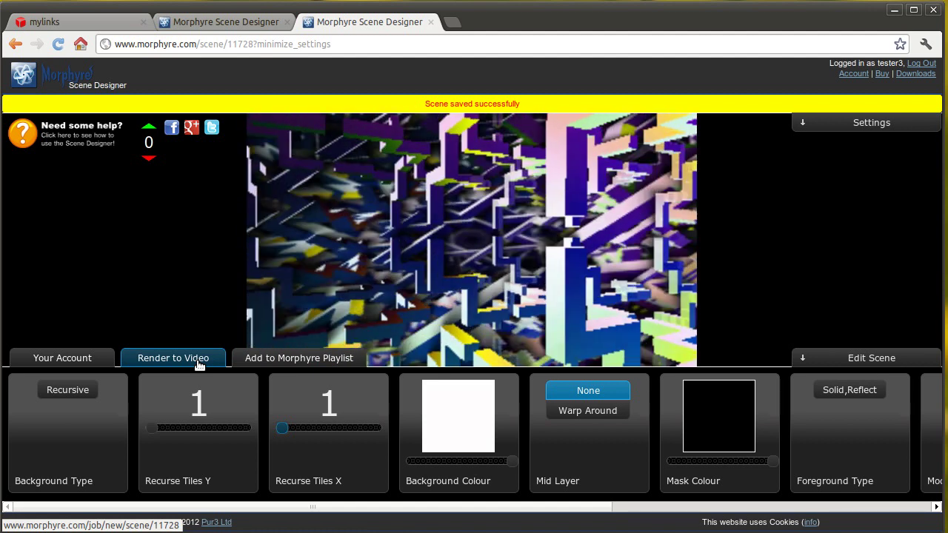
Step: Expand the Settings header, then collapse Edit Scene so the recursive tunnel plays full-size
left_click(850, 126)
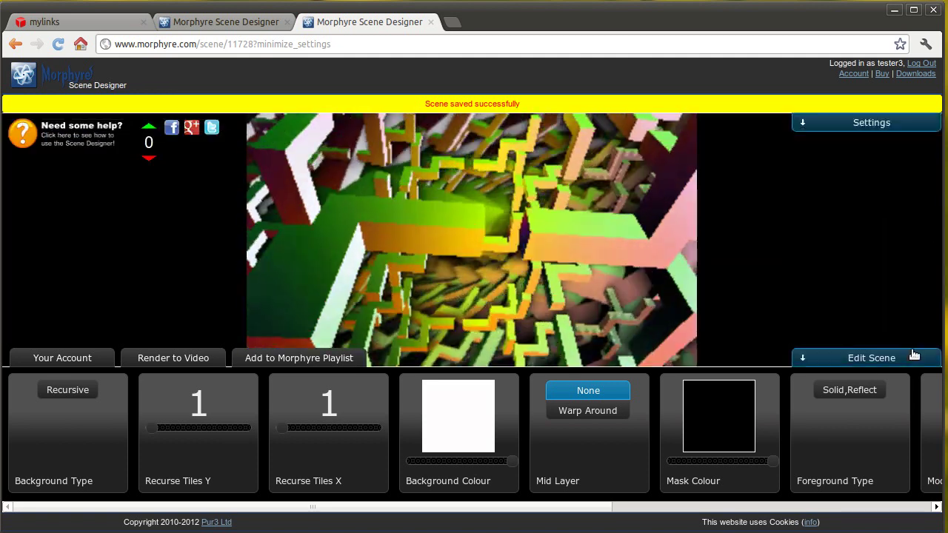
left_click(871, 357)
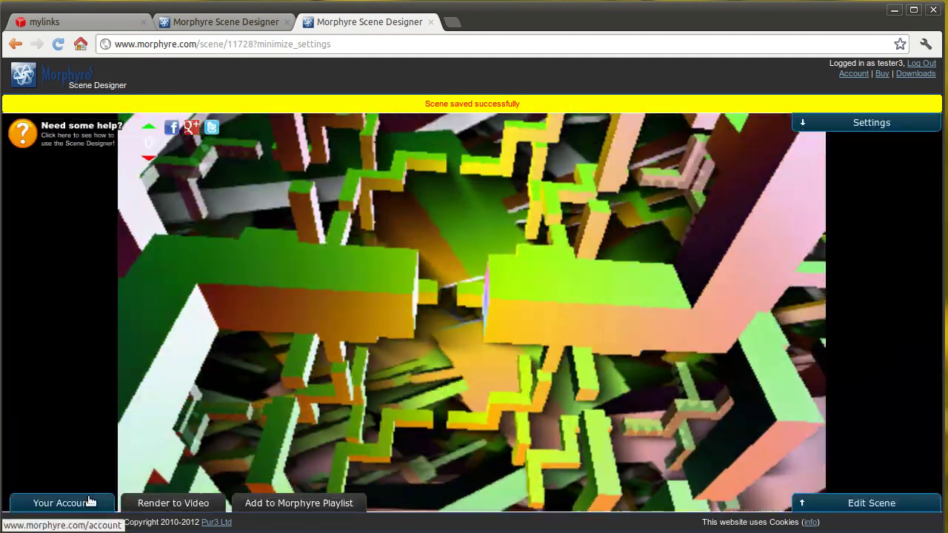